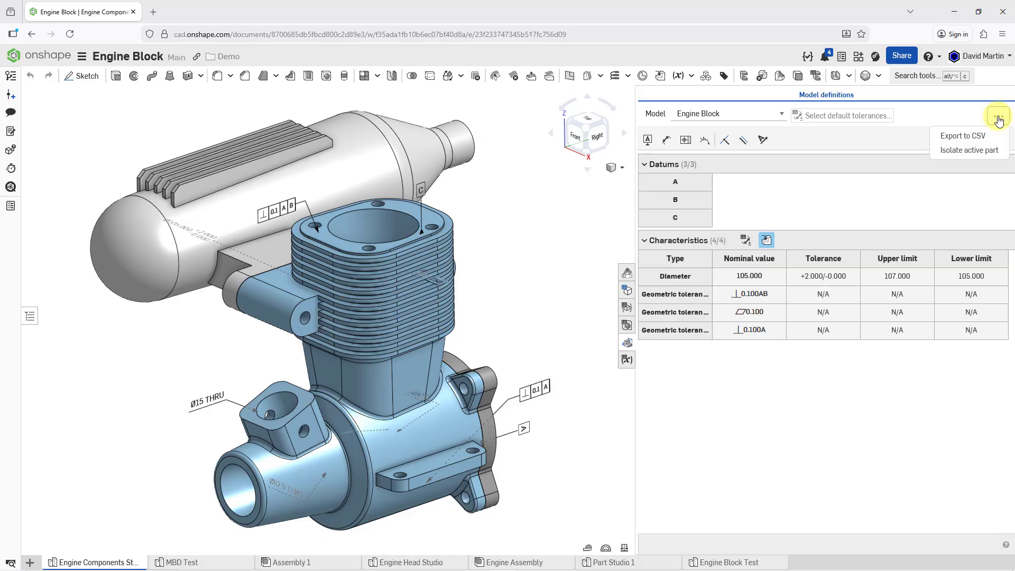
Isolate the active part and add a diameter dimension to the bore in the tapered snout's open end
left_click(987, 152)
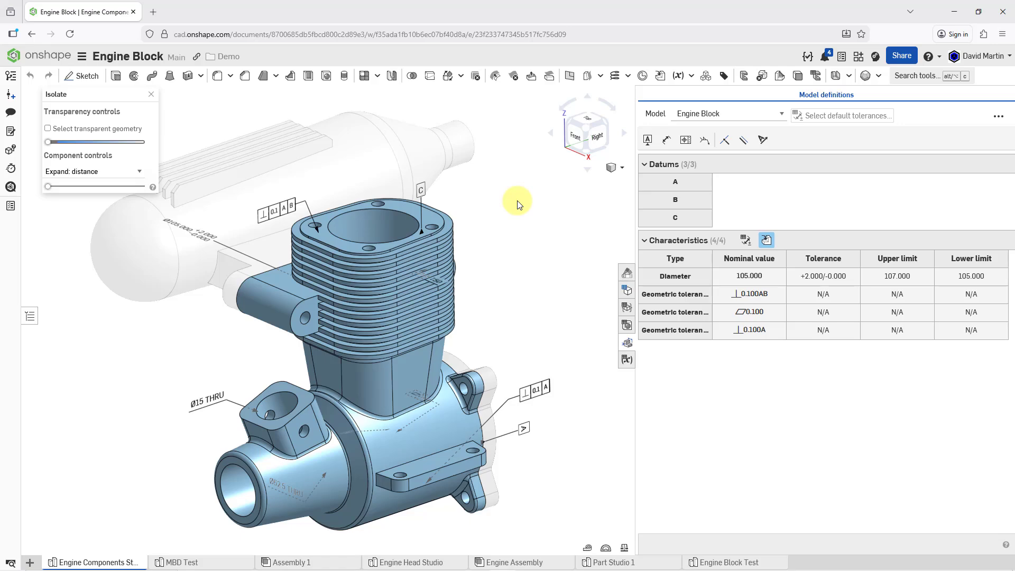
left_click(667, 140)
left_click(456, 441)
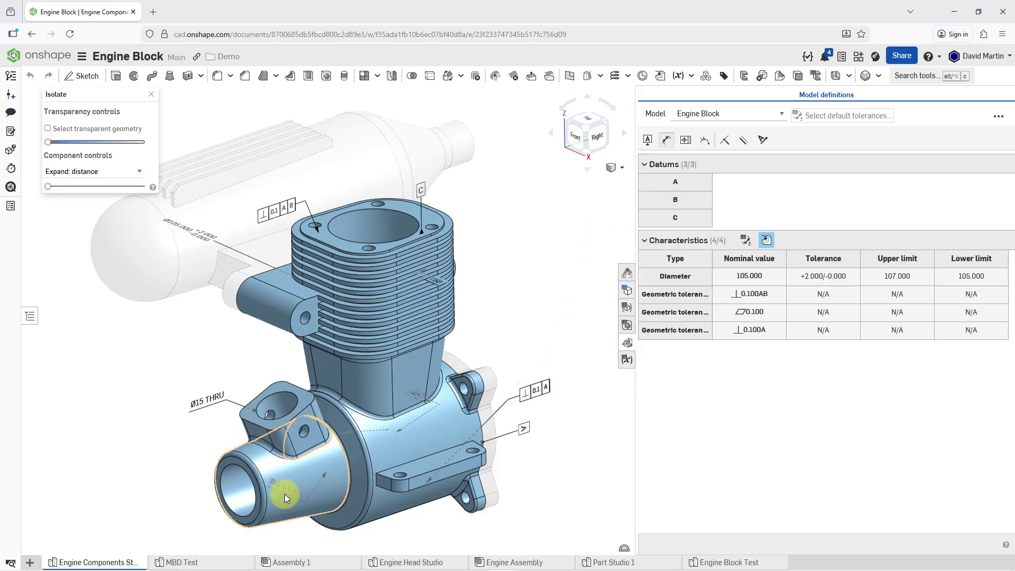
left_click(237, 500)
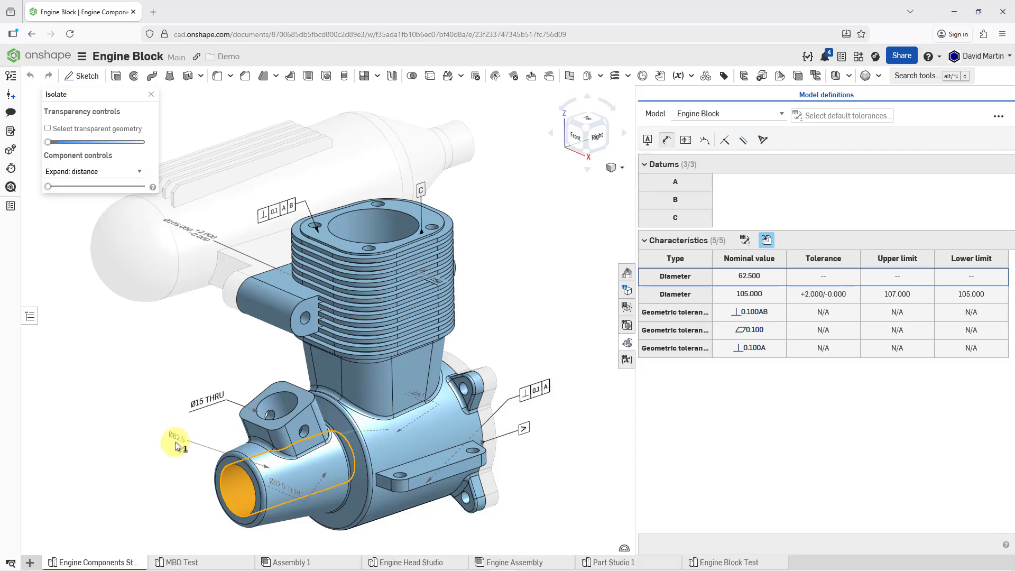
left_click(177, 443)
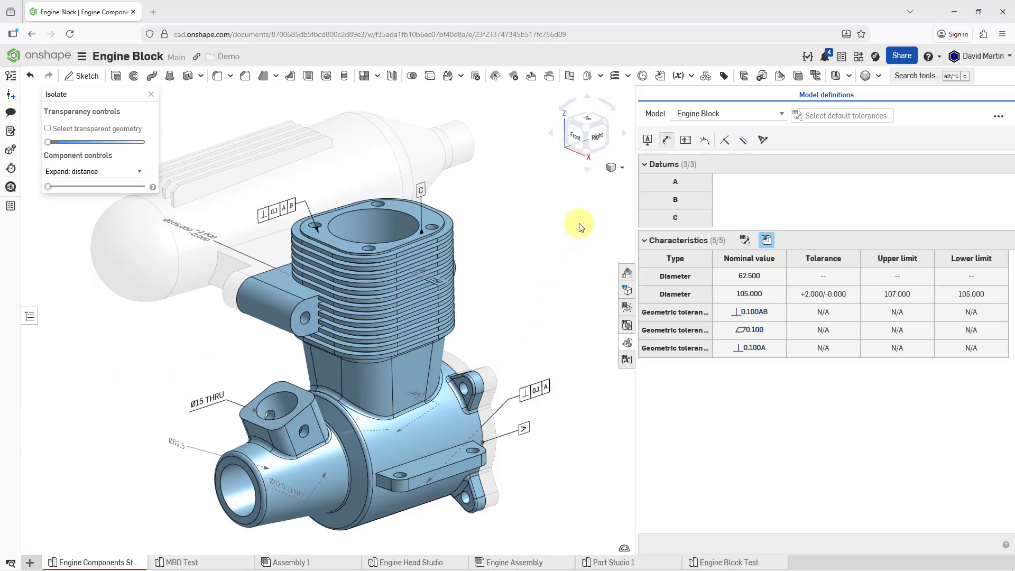
Move the snout bore's diameter dimension onto the plane of the snout's ring-shaped end face and reposition its label beside it
left_click(726, 149)
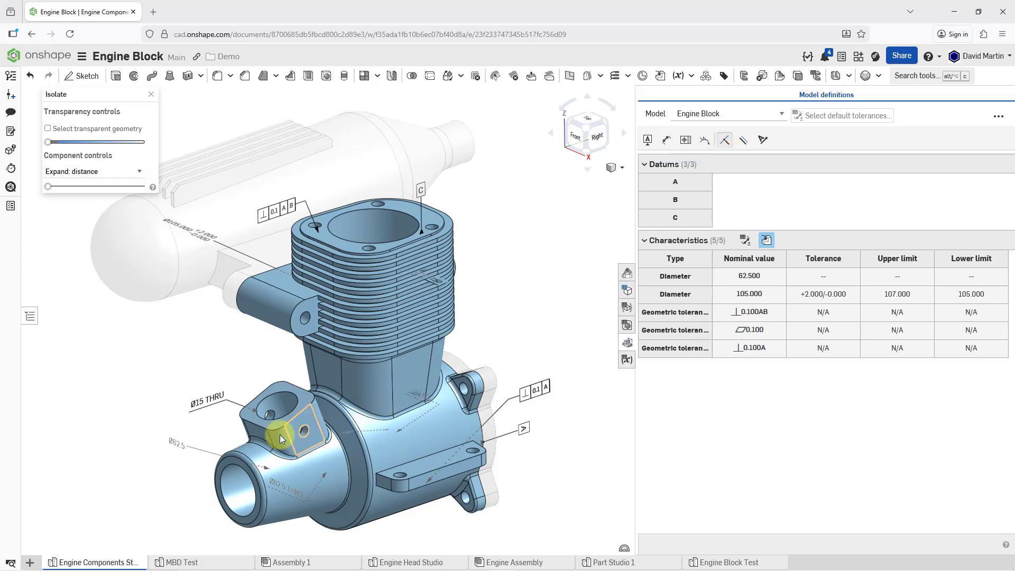
left_click(232, 461)
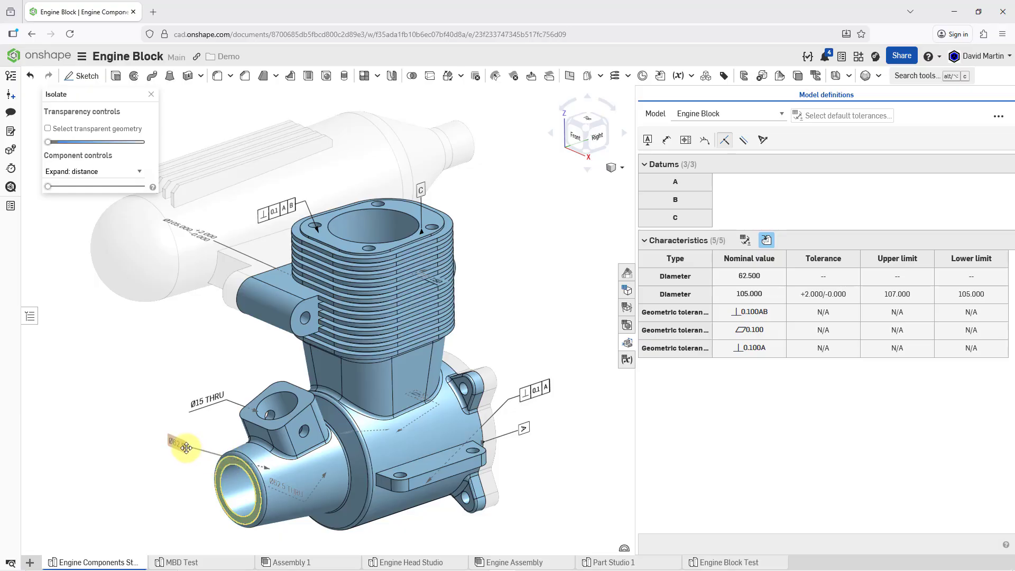
left_click(187, 448)
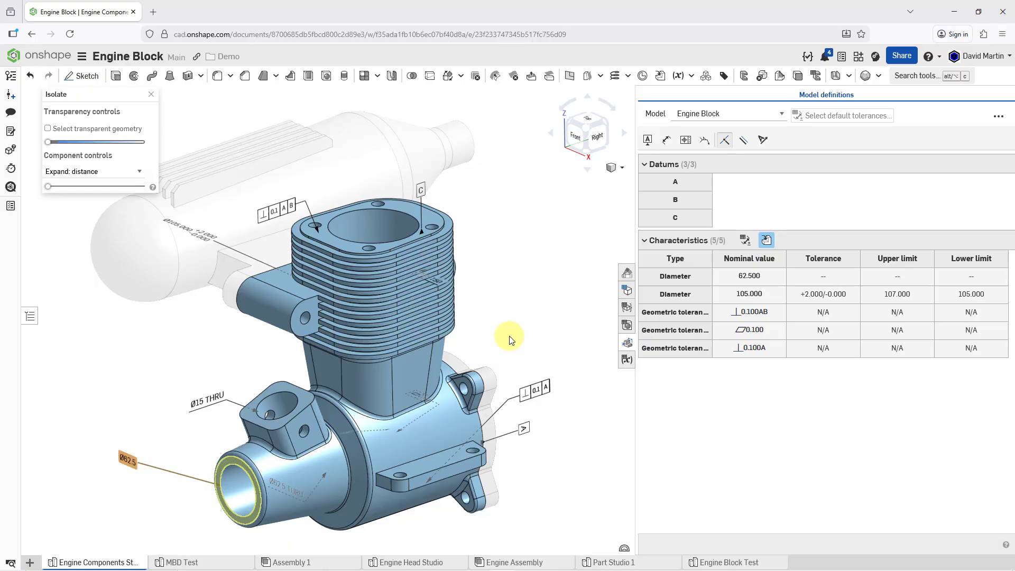
Dimension the diameter of the large crankcase bore and move that dimension onto the plane of the four-hole flange face
left_click(668, 140)
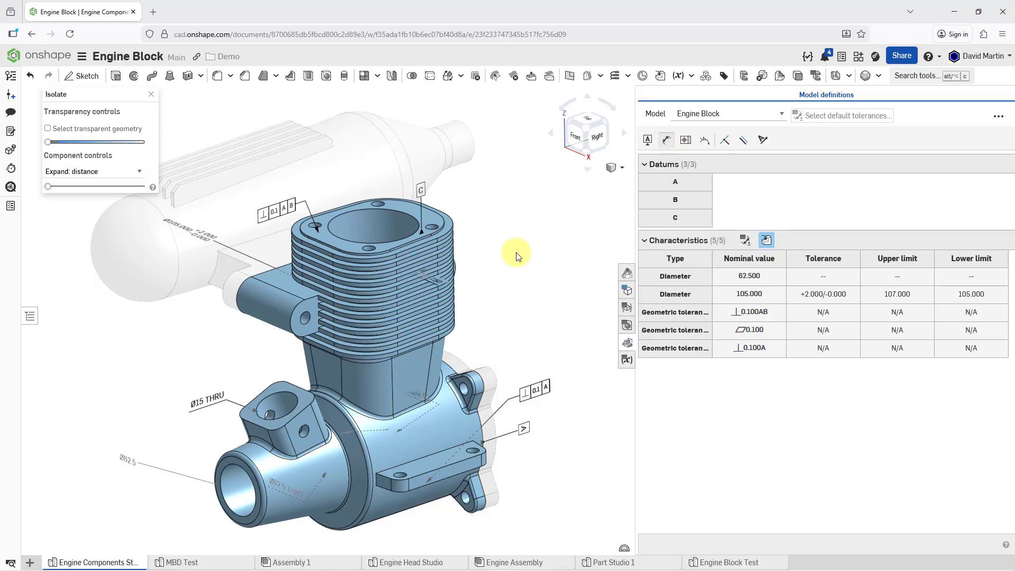
right_click_drag(518, 258, 413, 262)
scroll(342, 233, "down", 5)
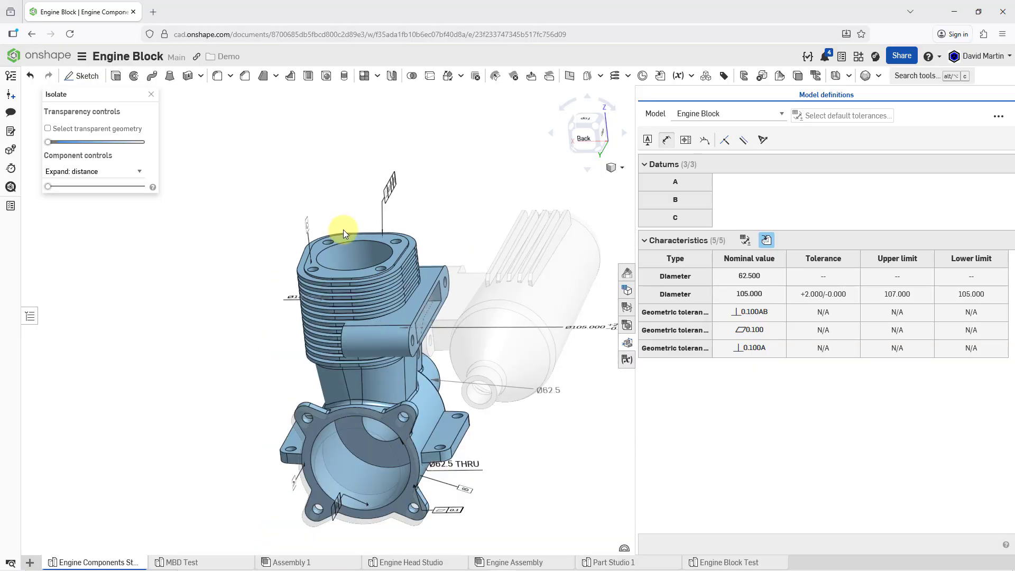
scroll(366, 406, "up", 4)
scroll(366, 406, "up", 2)
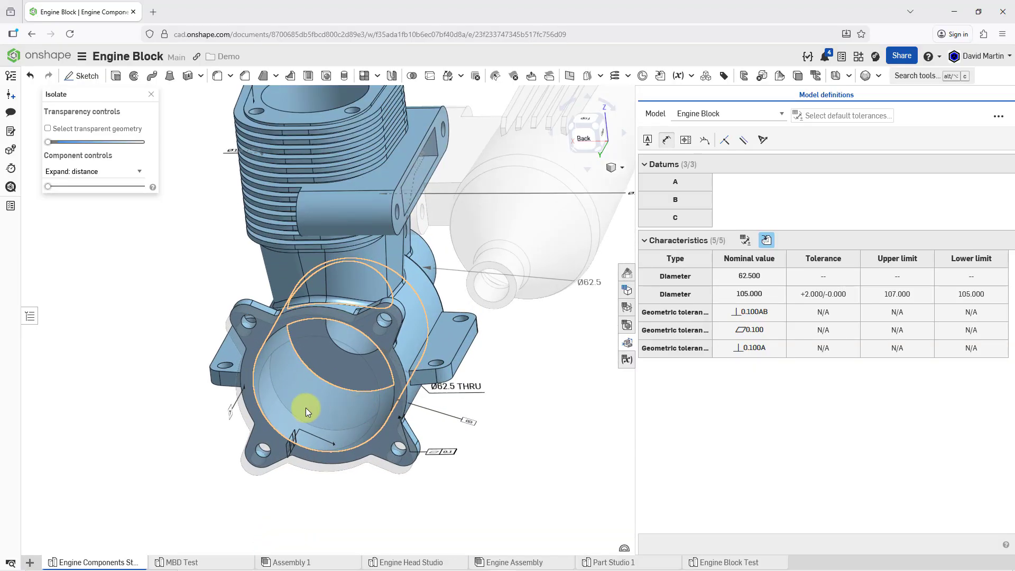
left_click(266, 384)
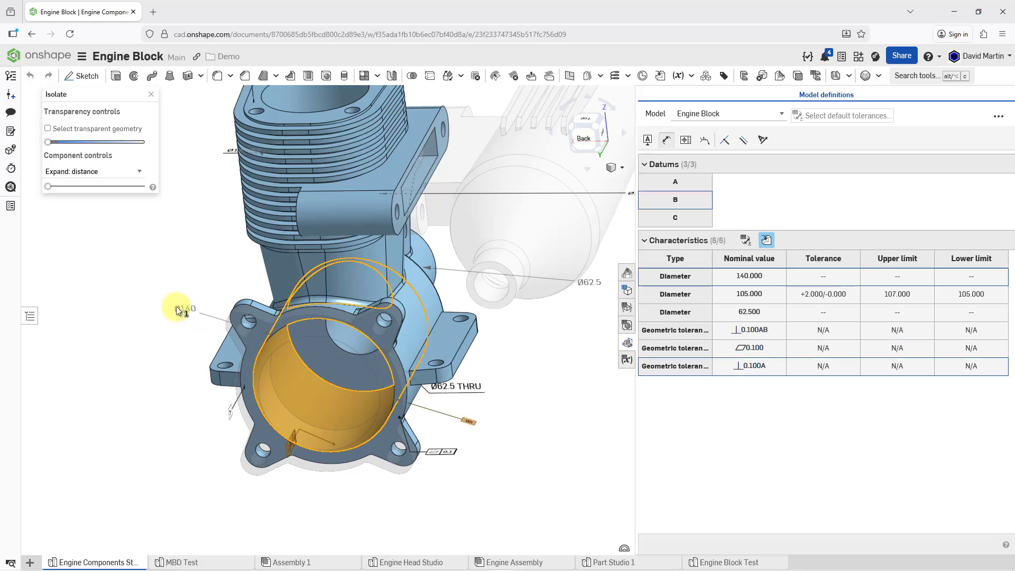
left_click(161, 309)
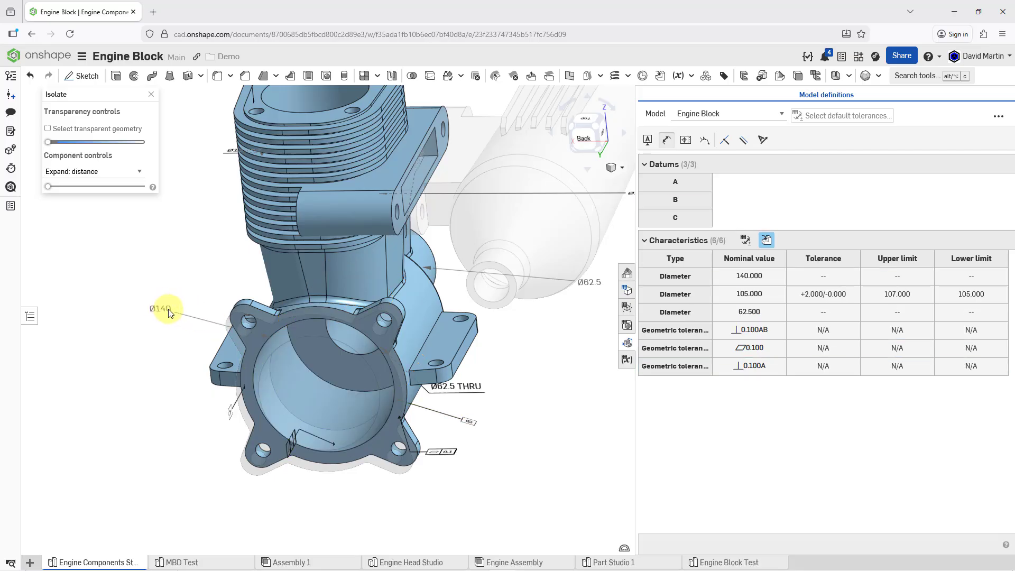
left_click(727, 141)
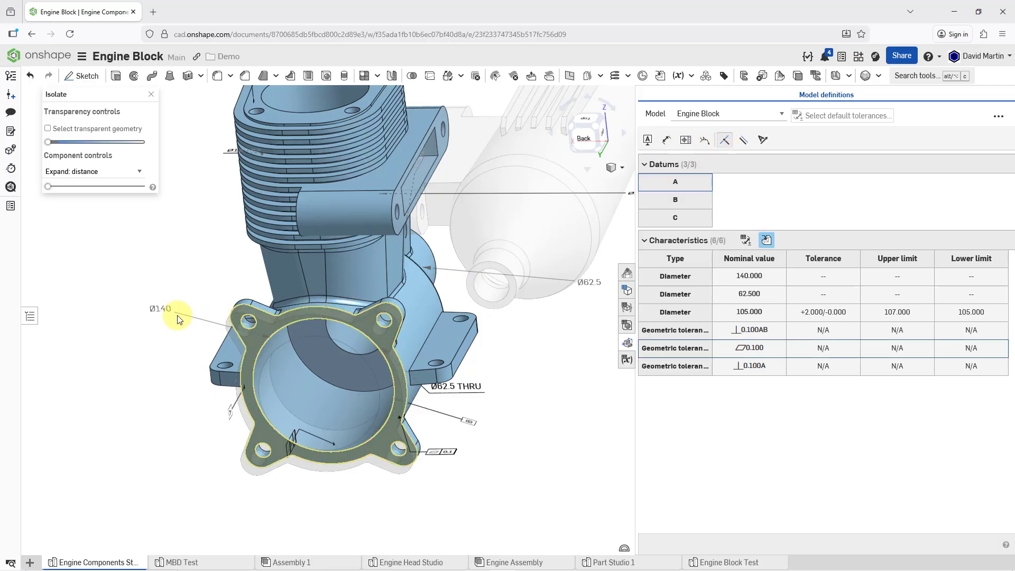
left_click(160, 308)
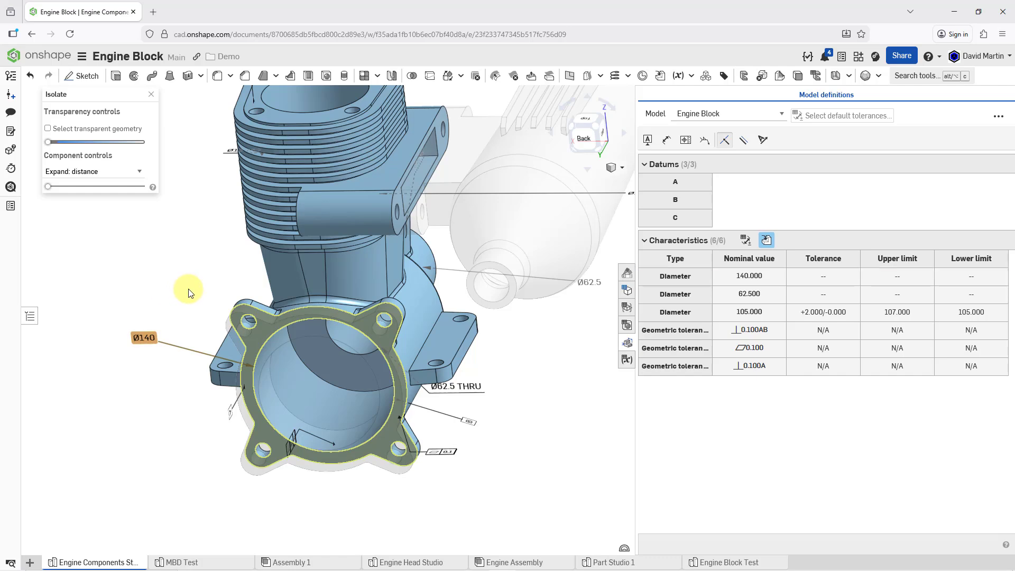
Dimension the distance between the four-hole flange face and the snout's ring-shaped end face, placing it below the crankcase
left_click(670, 145)
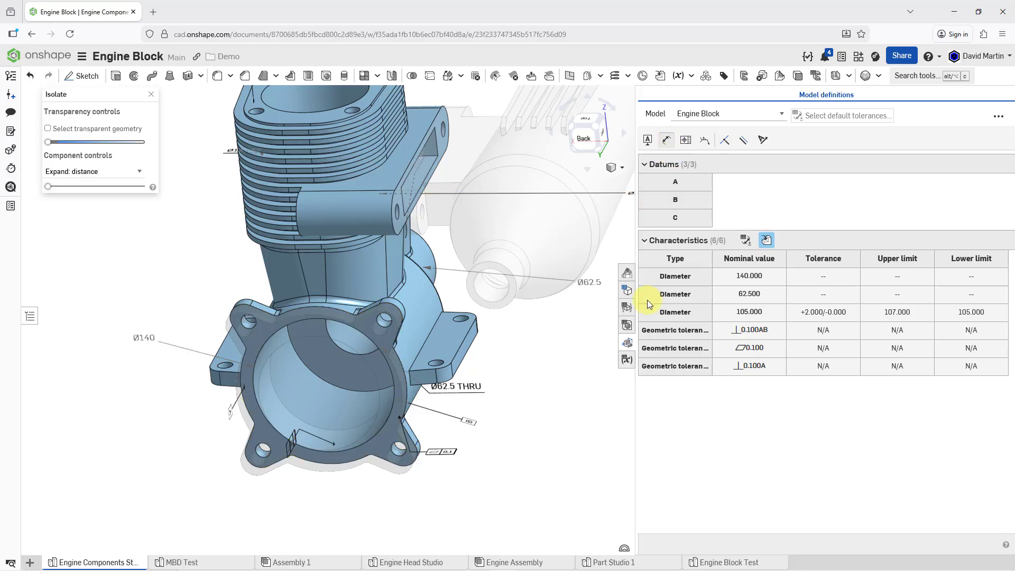
right_click_drag(443, 350, 512, 326)
left_click(454, 302)
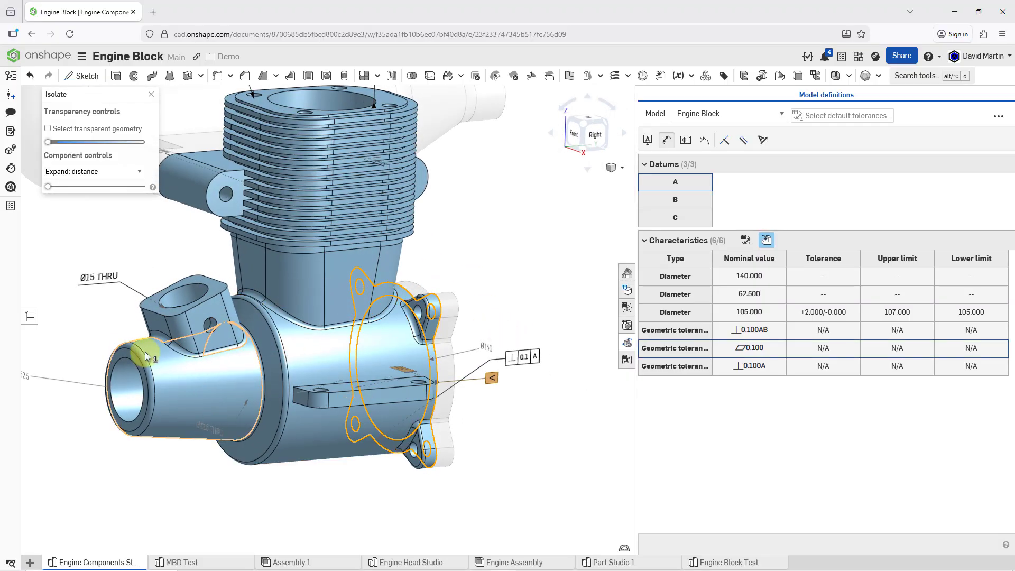
left_click(129, 354)
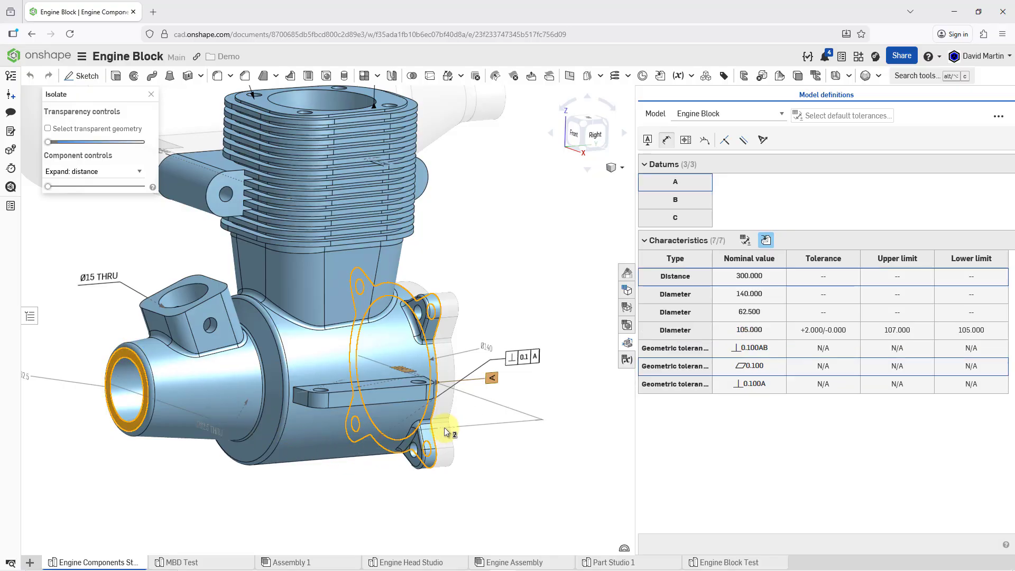
right_click_drag(517, 414, 399, 411)
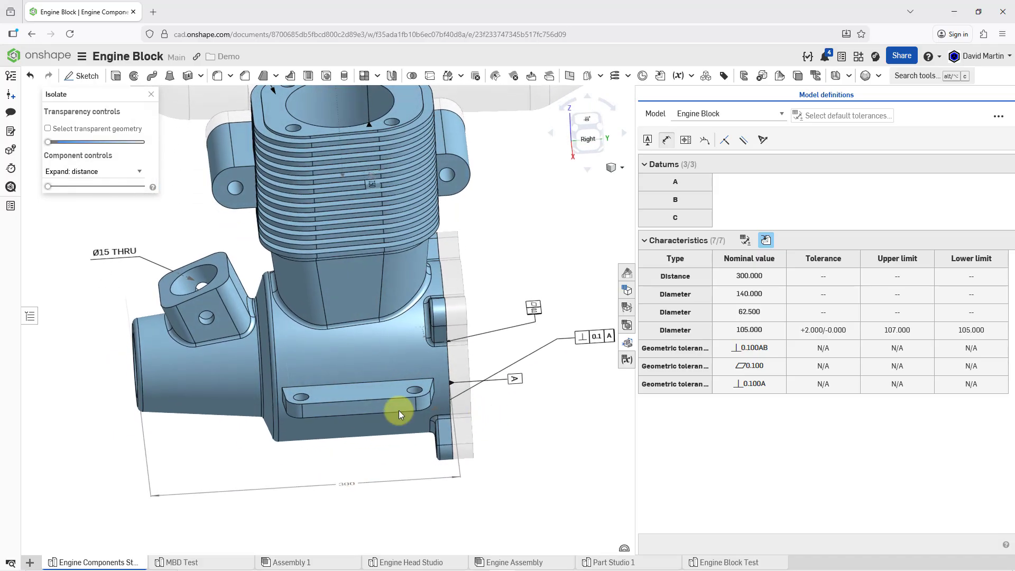
Dimension the thickness of the side mounting plate between its upper and lower faces, placing the value beside the flange
left_click(358, 390)
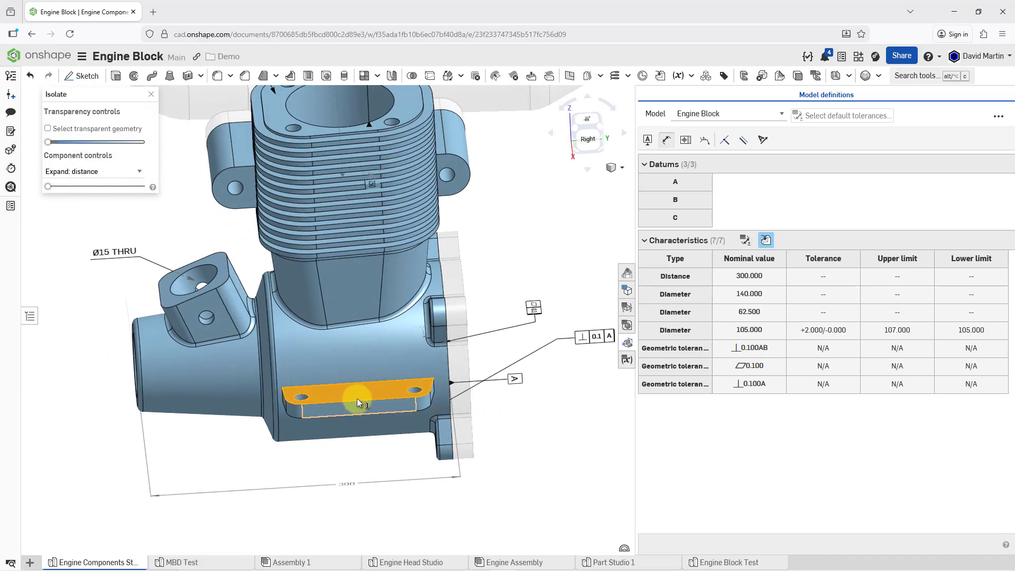
right_click_drag(357, 398, 360, 370)
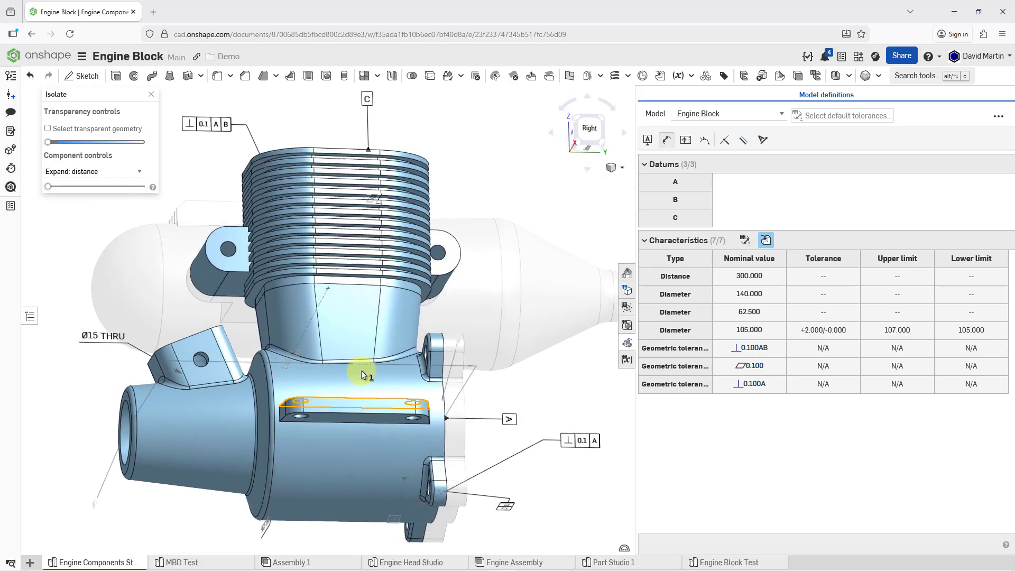
left_click(354, 415)
right_click_drag(364, 418, 391, 419)
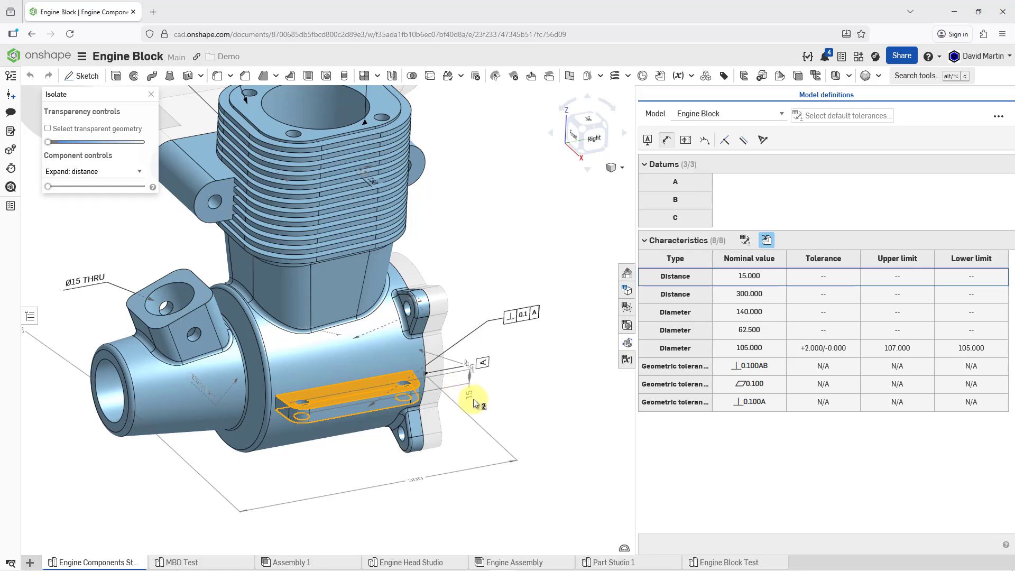
left_click(480, 411)
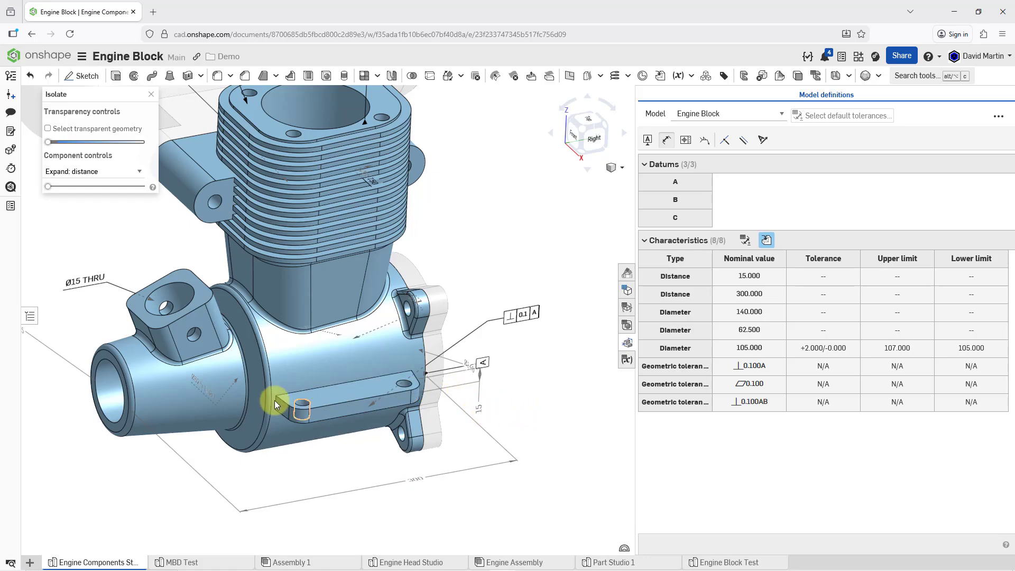
left_click(257, 385)
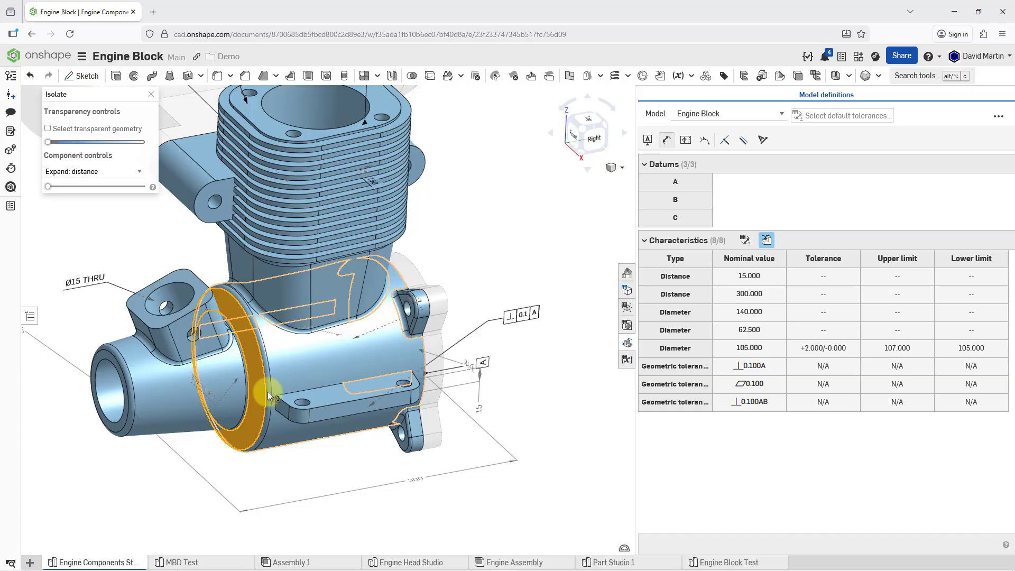
right_click_drag(267, 391, 256, 386)
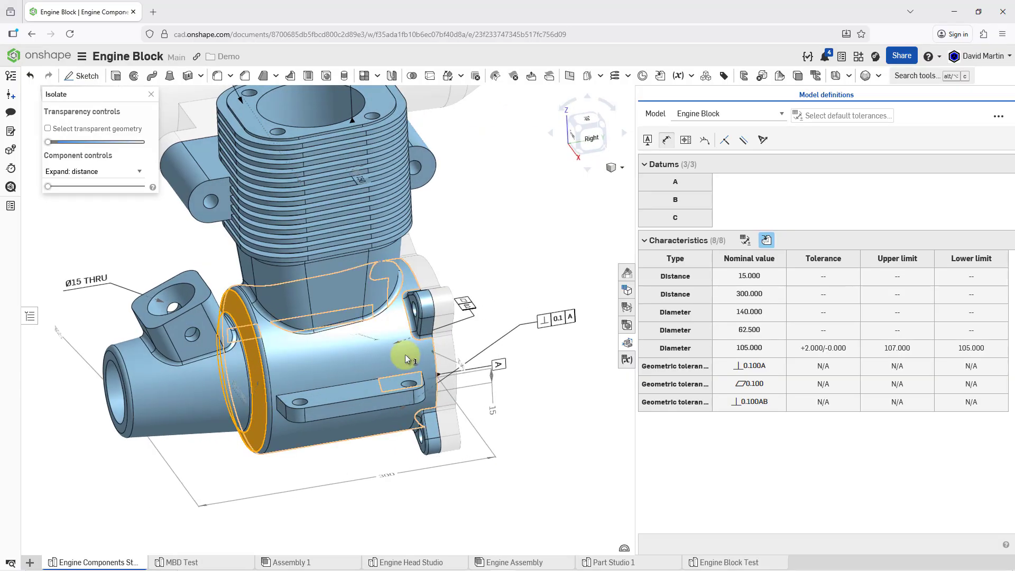
left_click(671, 141)
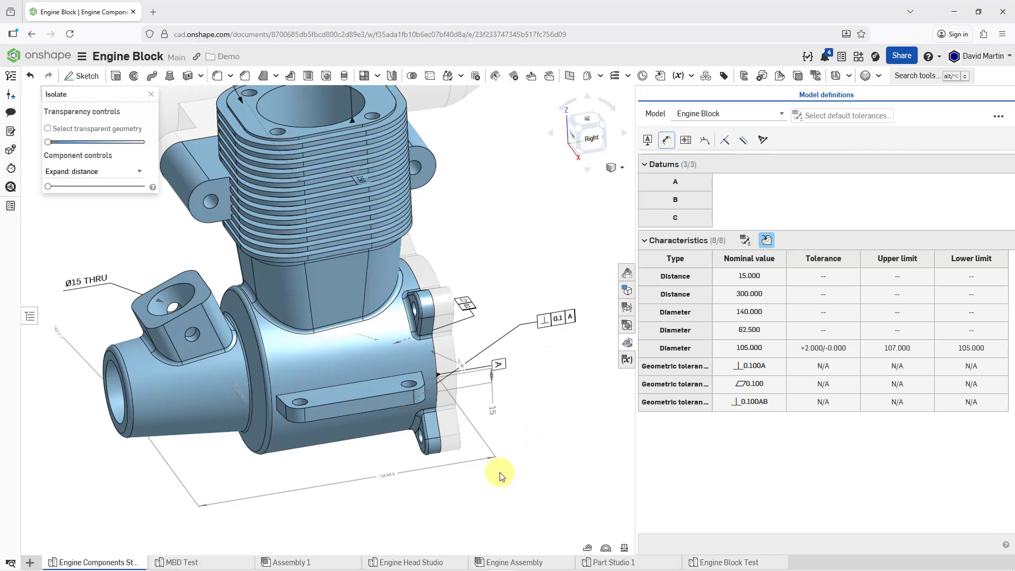
Set the tolerance type of the crankcase's overall length dimension to Basic
left_click(387, 477)
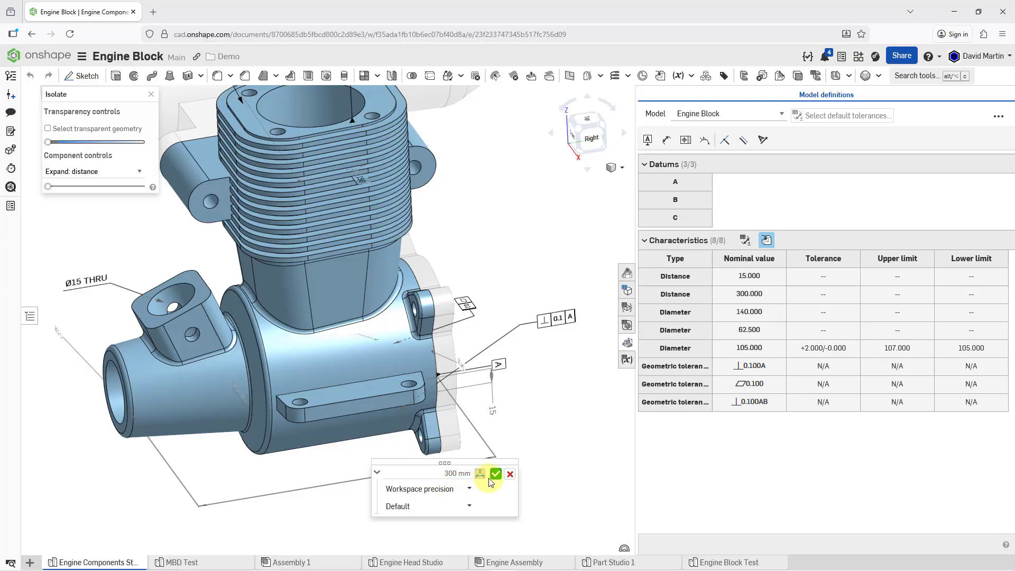
left_click(467, 507)
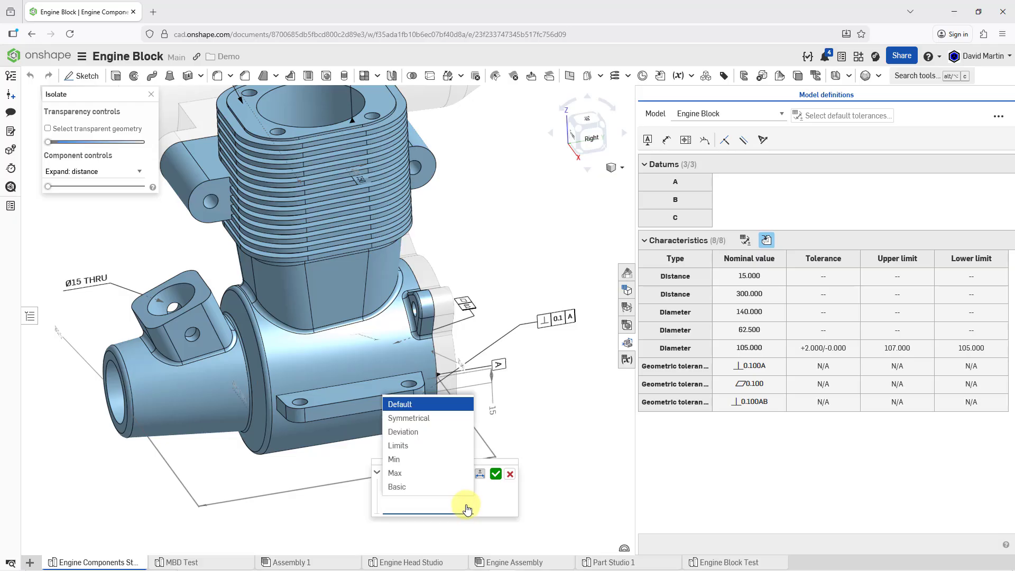
left_click(437, 487)
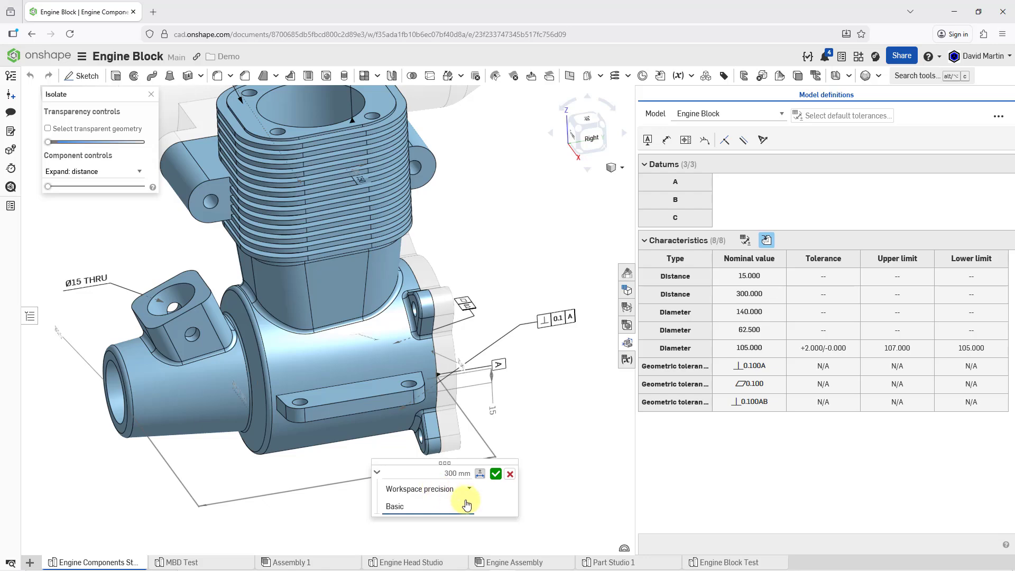
left_click(496, 473)
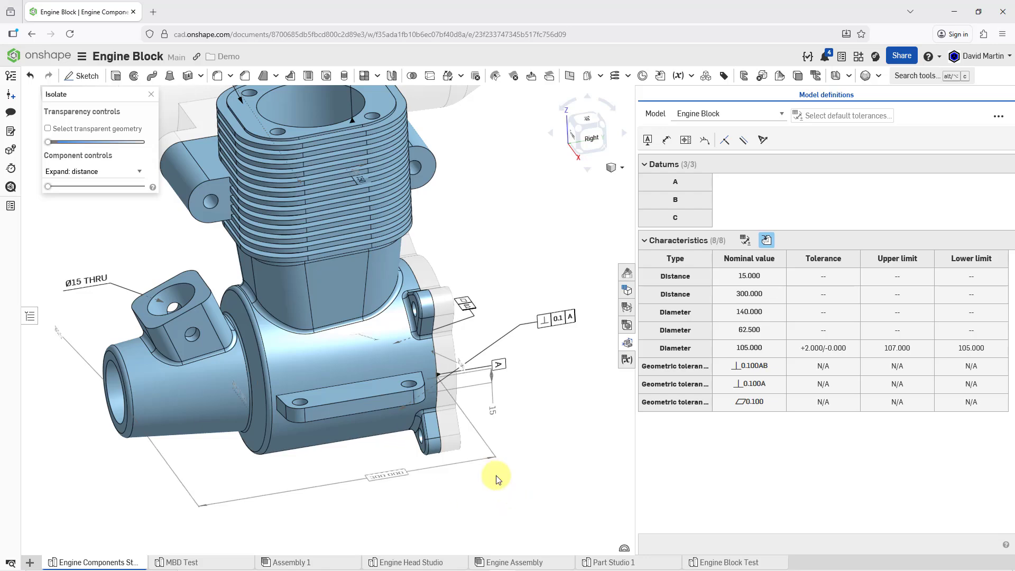
Give the side mounting plate's thickness dimension a symmetrical tolerance of 0.1 mm
right_click_drag(521, 446, 490, 457)
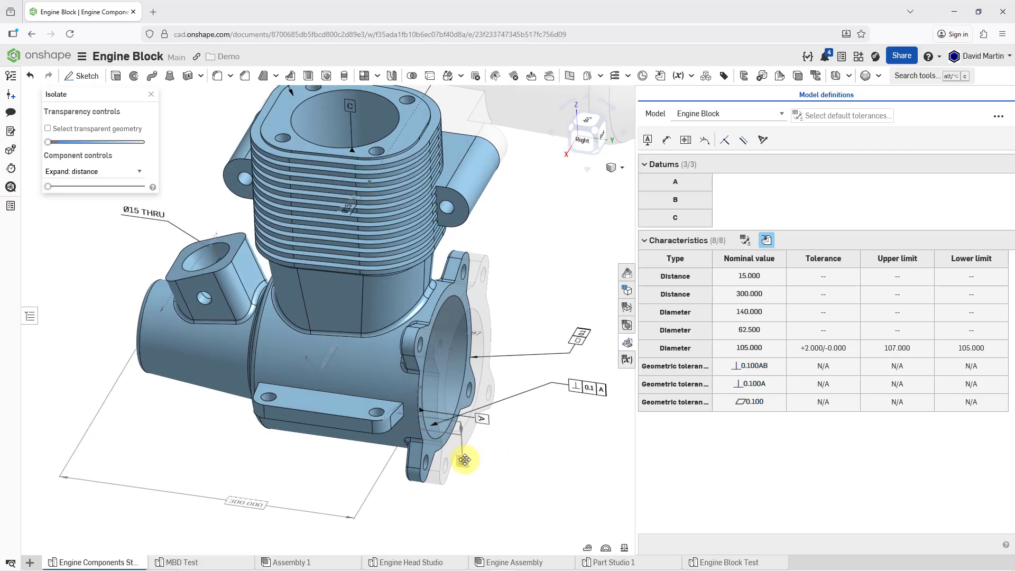
double_click(467, 460)
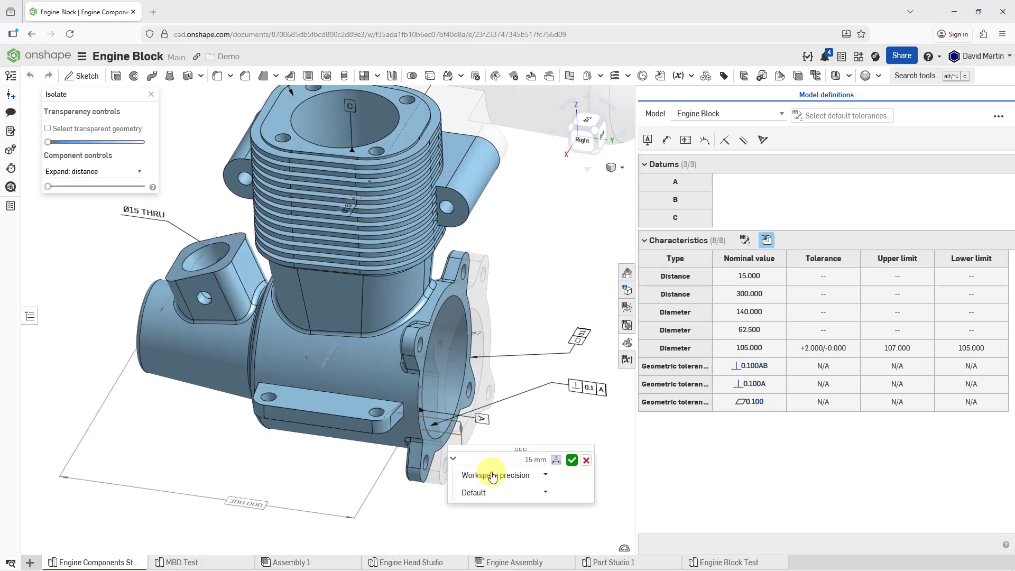
left_click(542, 492)
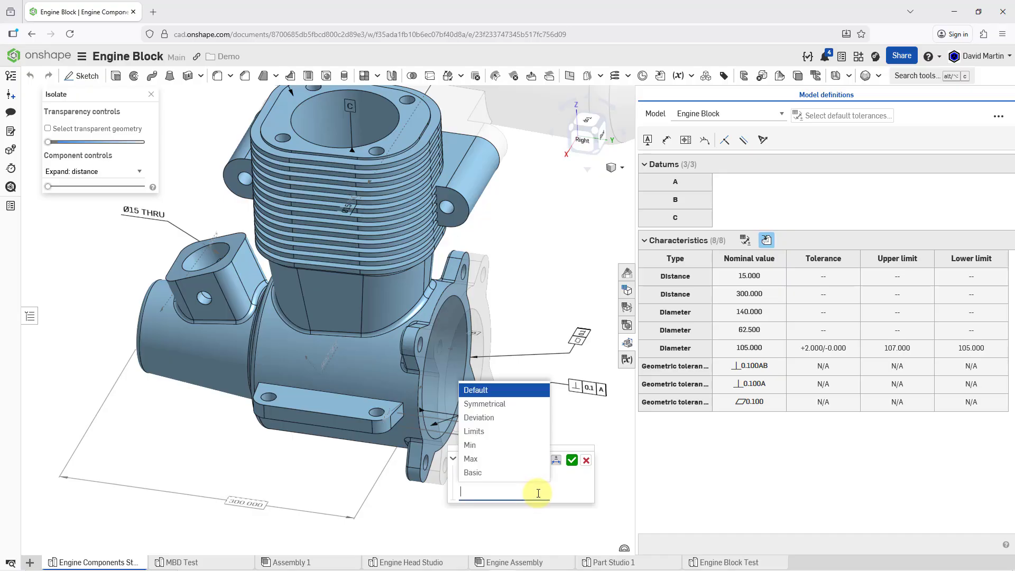
left_click(521, 405)
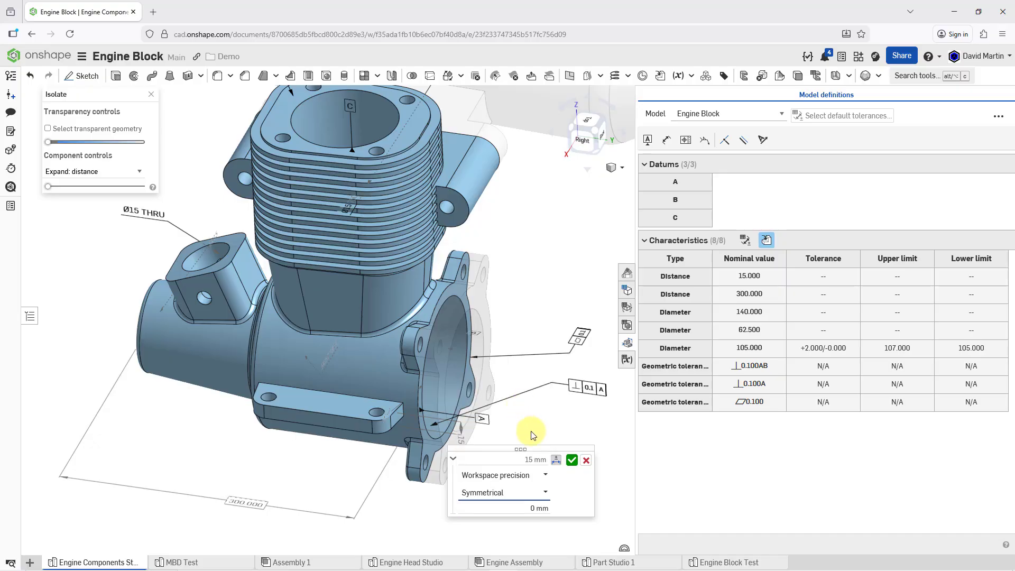
left_click(522, 508)
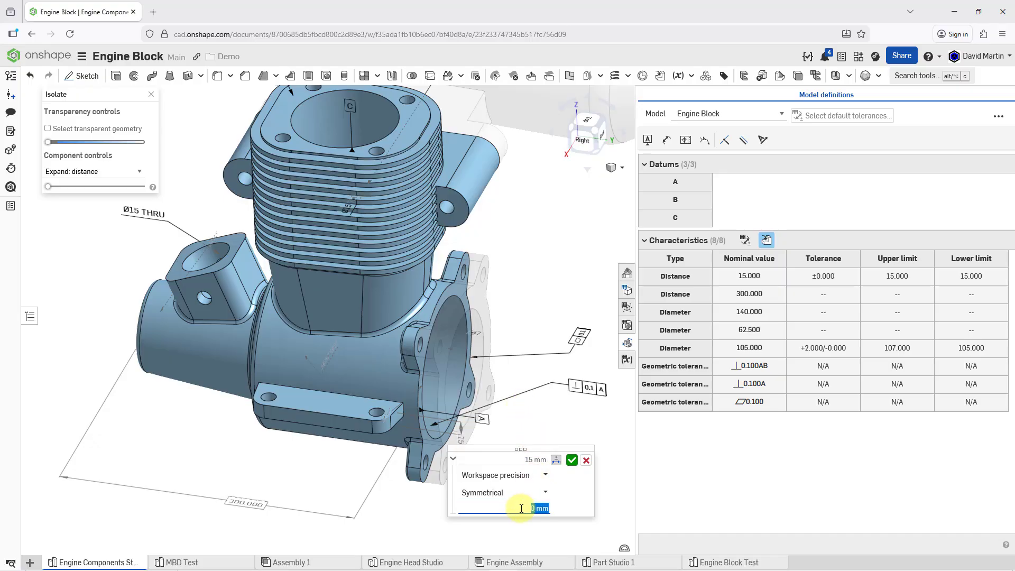
key("BackSpace")
type(".1")
key("Return")
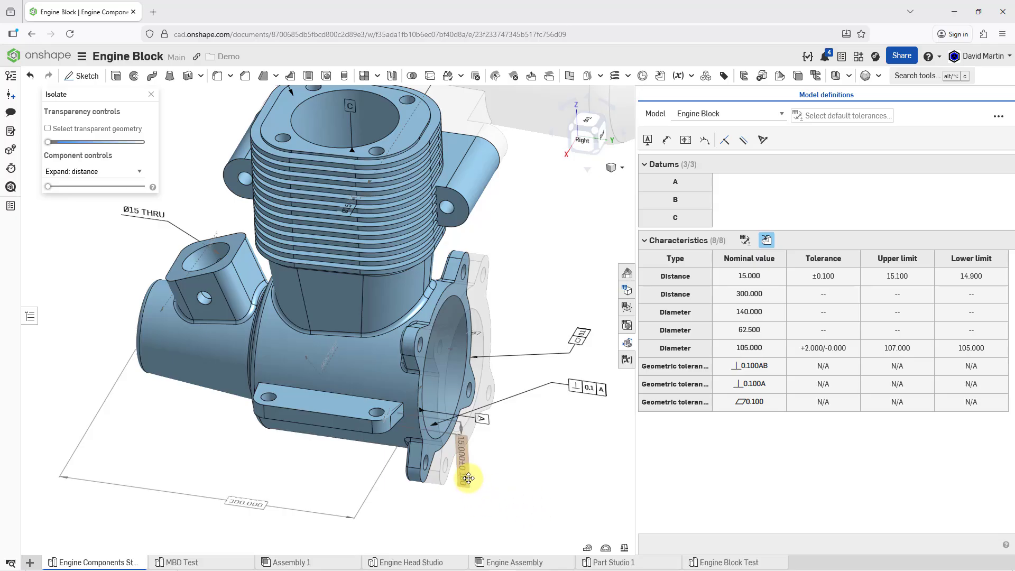
Give the 140 mm diameter dimension a deviation tolerance with an upper value of 0.5 mm and a lower value of 0
mouse_move(502, 469)
right_mouse_down()
mouse_move(500, 447)
mouse_move(480, 447)
mouse_move(484, 462)
right_mouse_up()
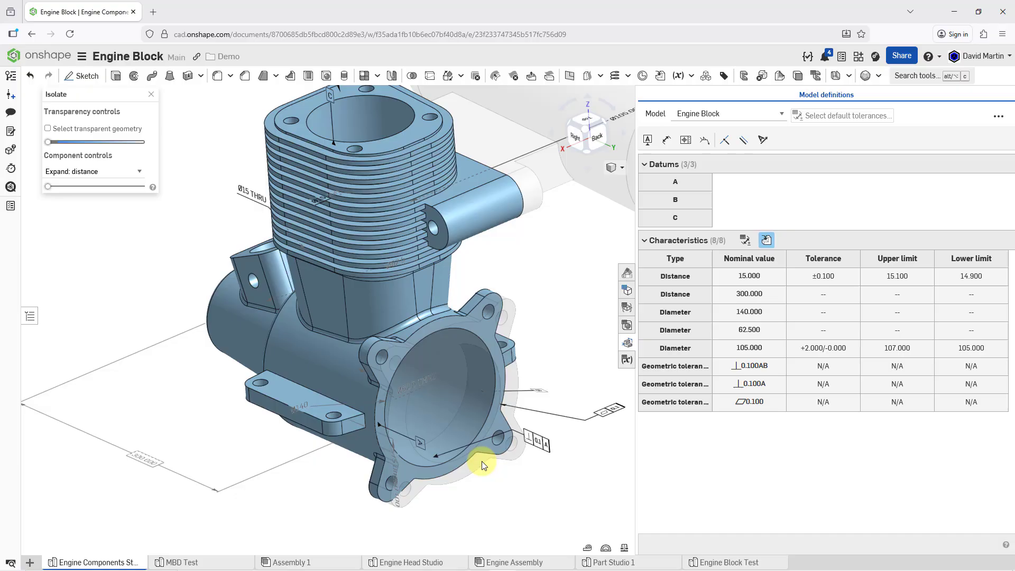
left_click(297, 407)
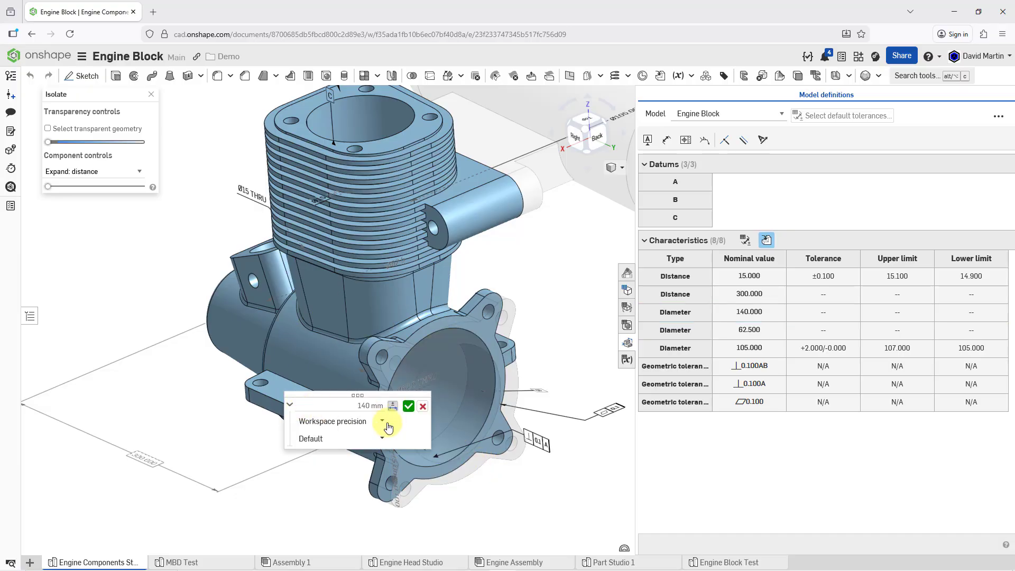
left_click(382, 438)
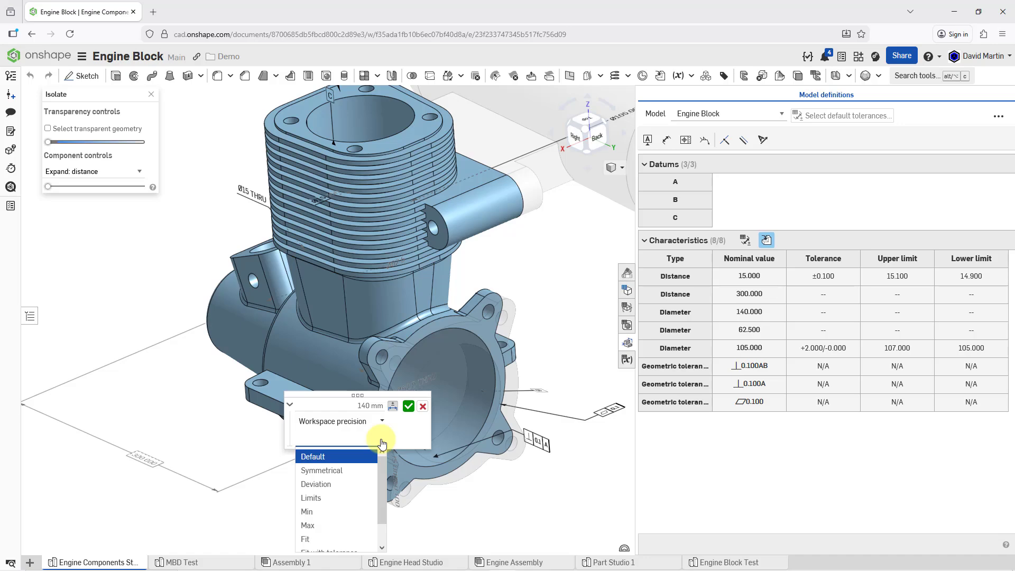
left_click(336, 485)
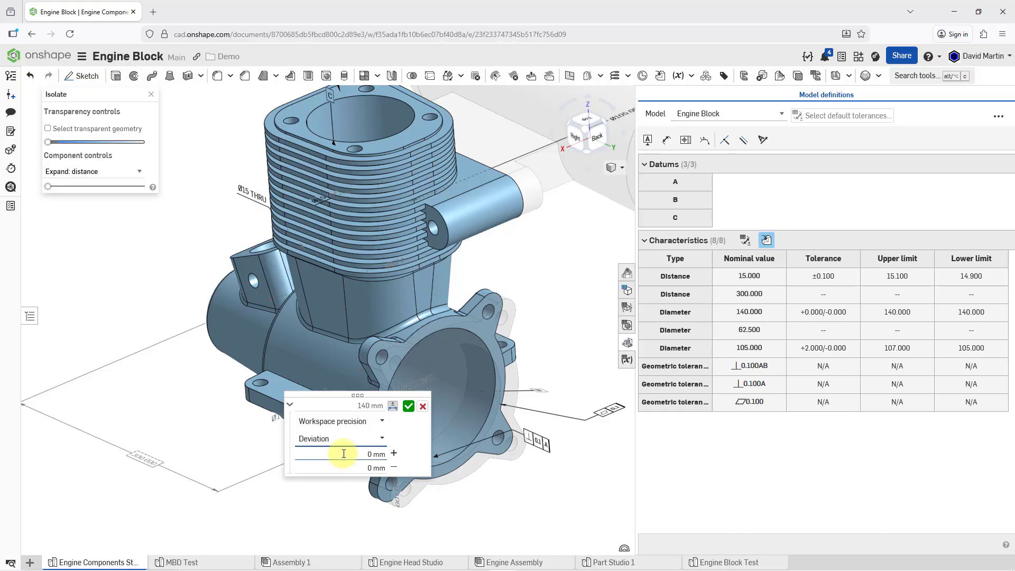
left_click(344, 454)
key("BackSpace")
key("Return")
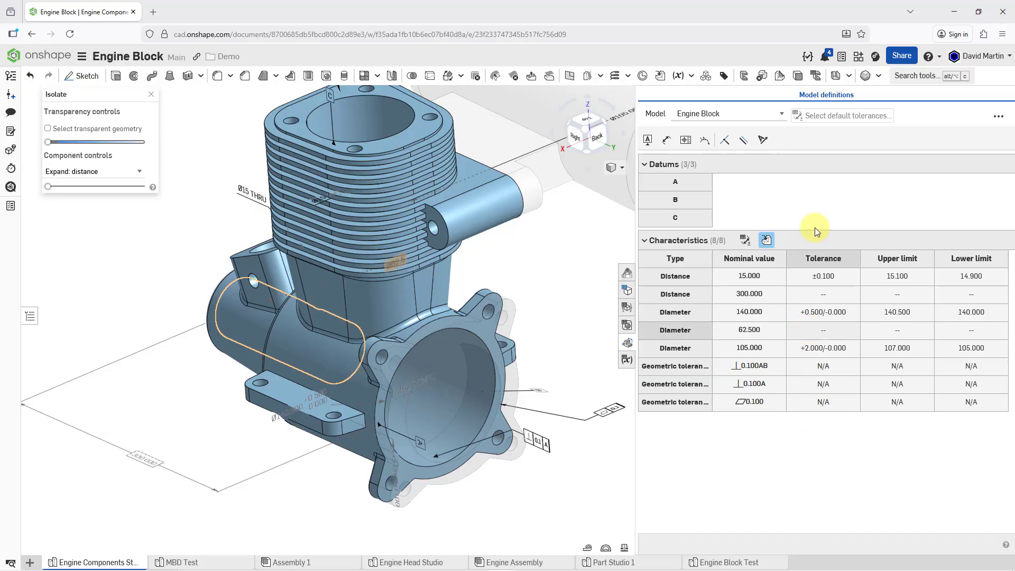
Apply the ISO 2768-c default tolerances from the Onshape library to the Engine Block and collapse the list of default tolerances
left_click(831, 120)
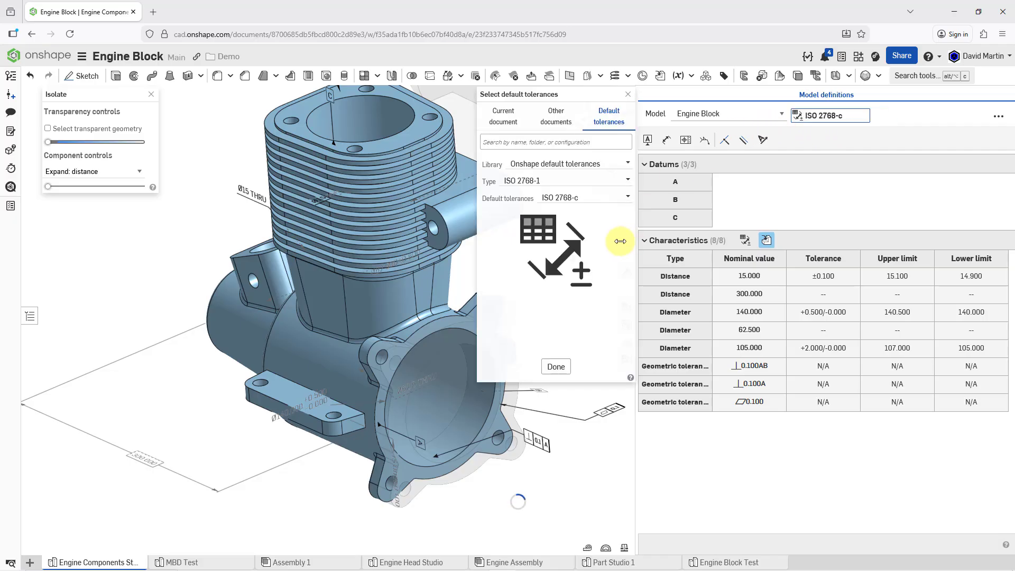
left_click(556, 366)
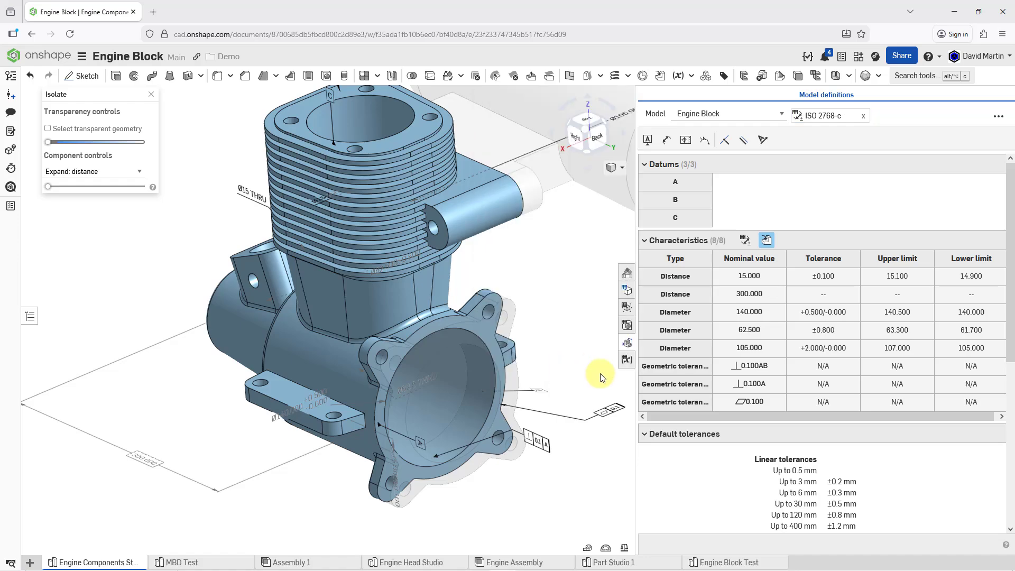
left_click(642, 435)
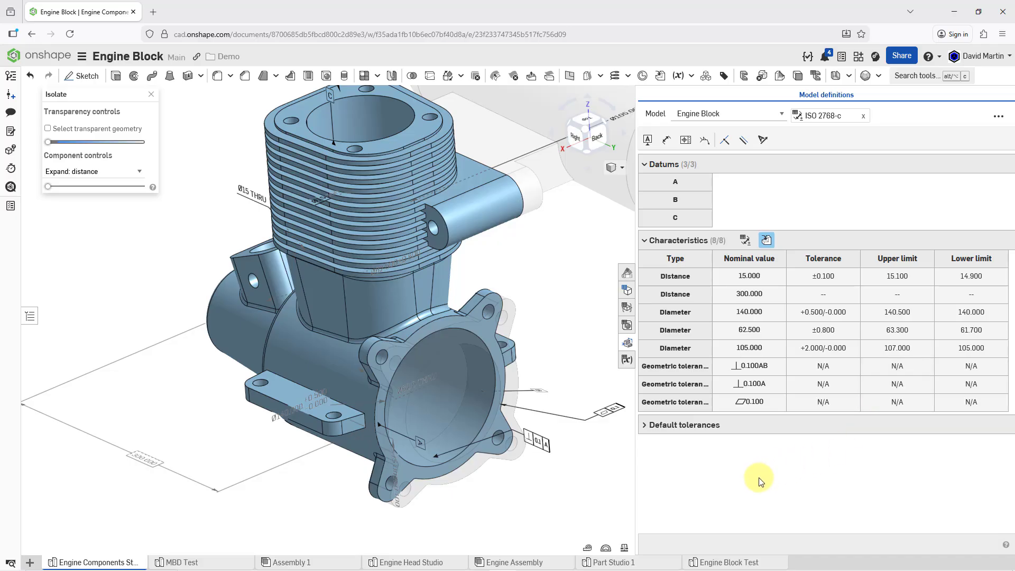
Move the 300 mm overall length dimension closer to the crankcase and deselect it
left_click_drag(143, 457, 206, 418)
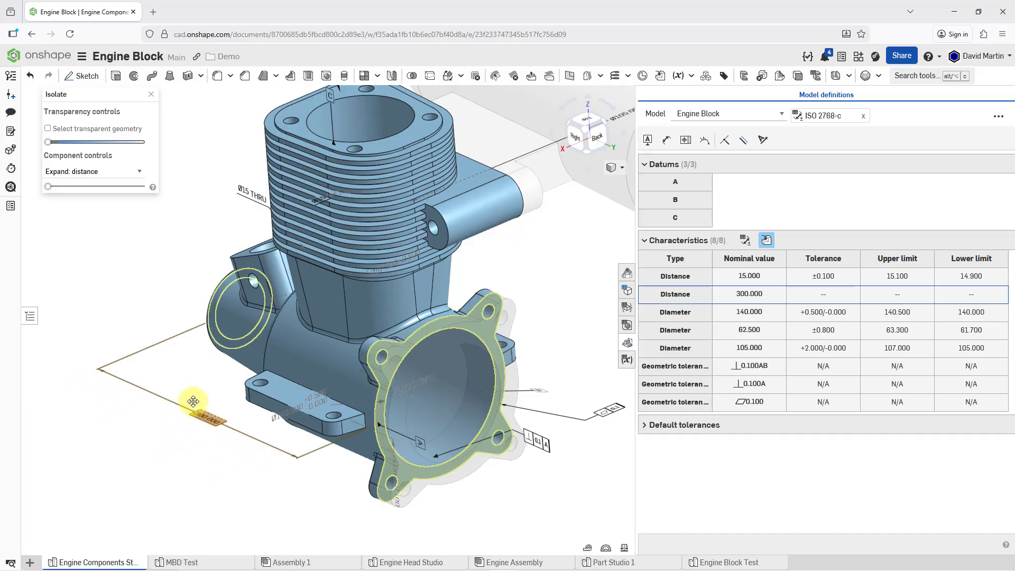
left_click(148, 289)
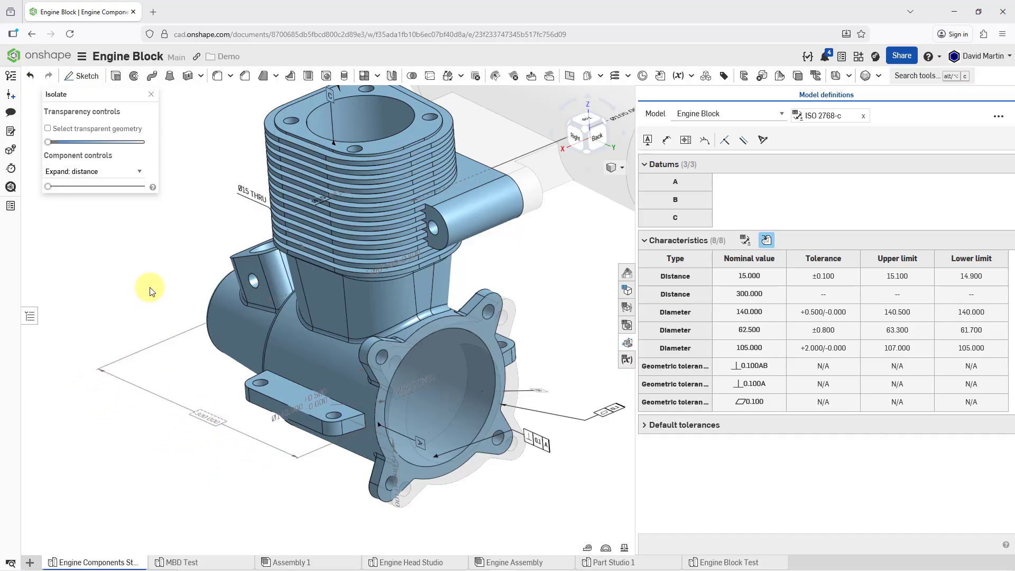